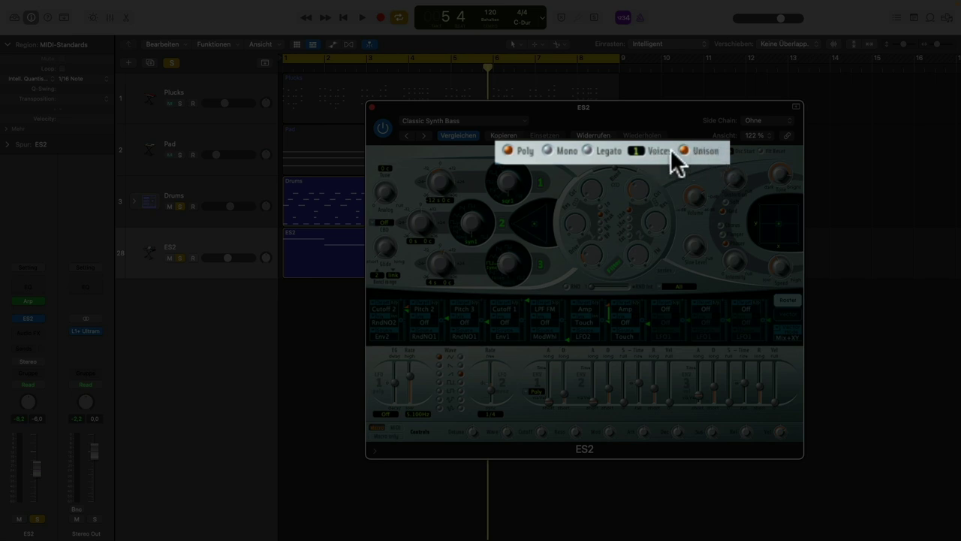
Step: Compare the Mono and Legato keyboard modes of the ES2 and settle on Legato
left_click(550, 150)
left_click(587, 150)
left_click(547, 151)
left_click(587, 150)
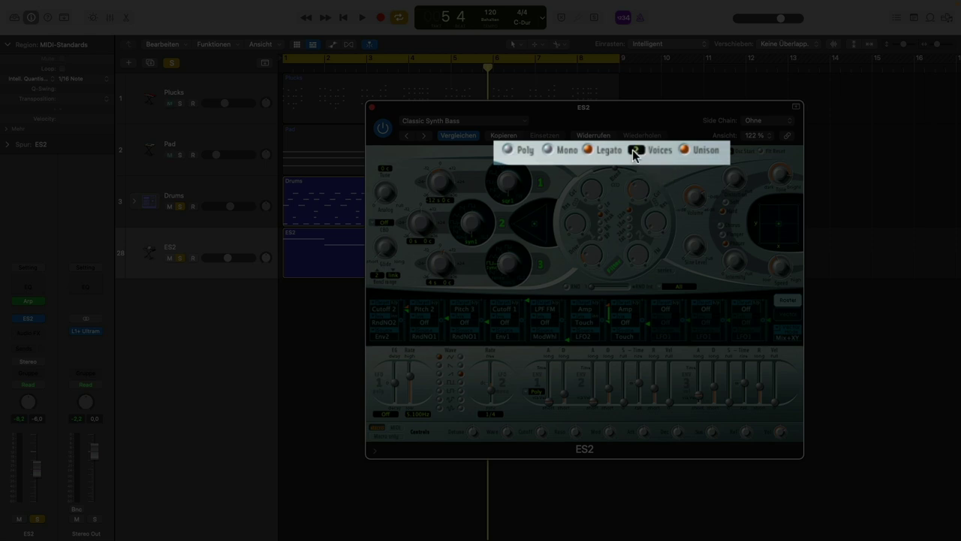
Step: Raise the number of unison voices while auditioning the loop, stop playback, and set Voices to 16
key("space")
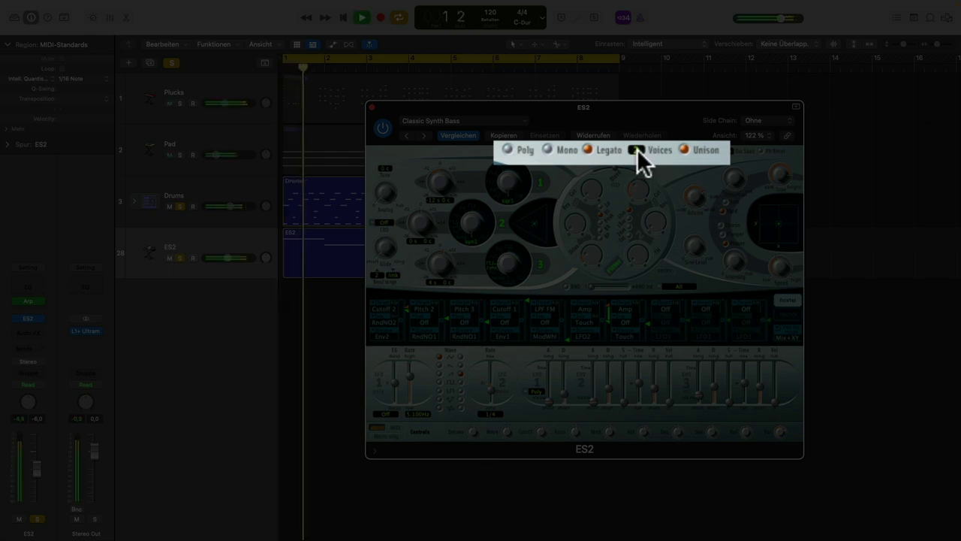
left_click_drag(627, 150, 627, 135)
left_click_drag(689, 200, 693, 218)
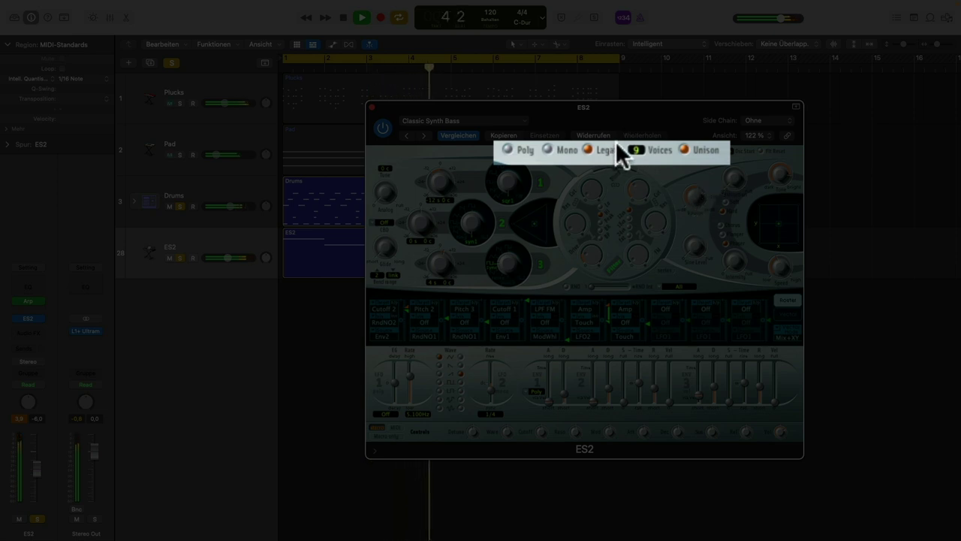
mouse_move(636, 150)
left_mouse_down()
mouse_move(624, 138)
mouse_move(636, 137)
left_mouse_up()
key("space")
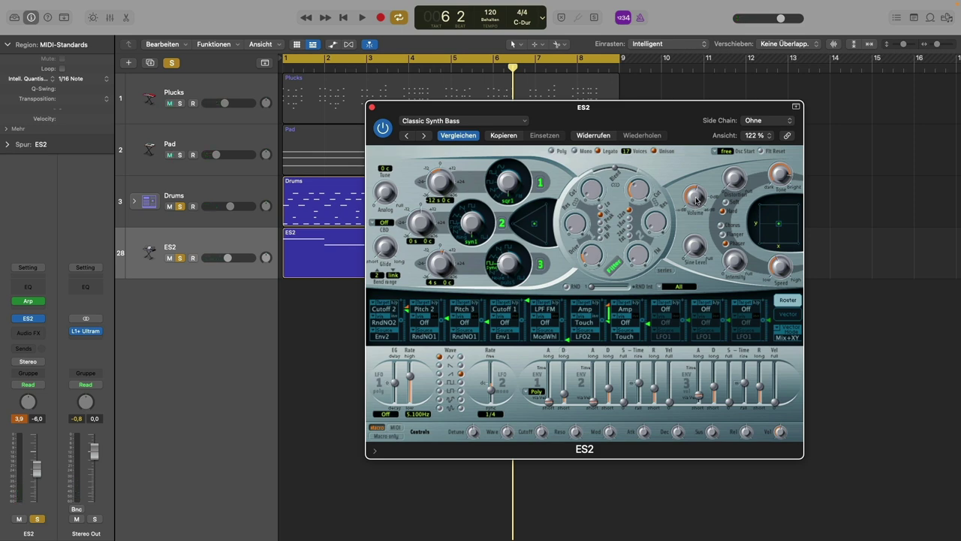
left_click_drag(626, 151, 615, 73)
left_click_drag(628, 151, 631, 211)
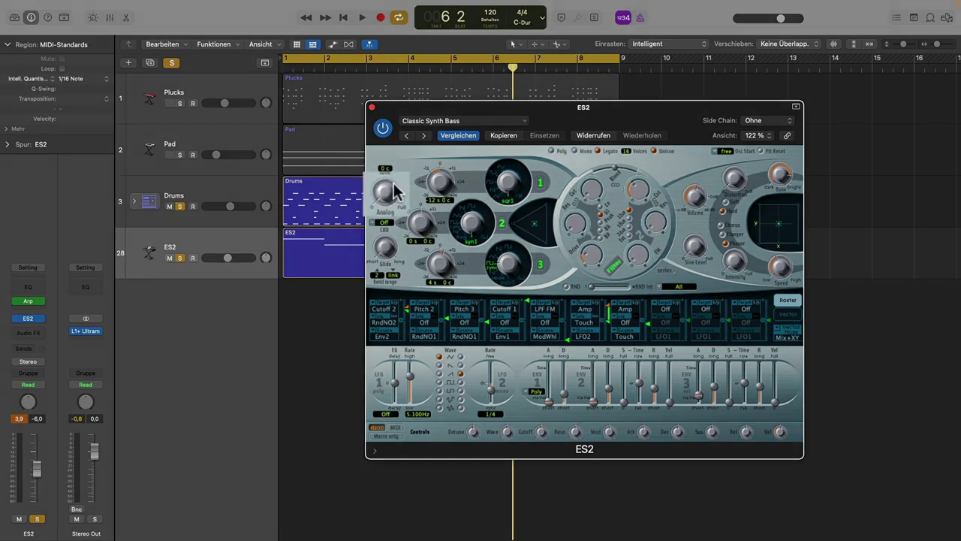
Step: Raise the Analog amount of the synth while the loop plays, and stop playback
key("space")
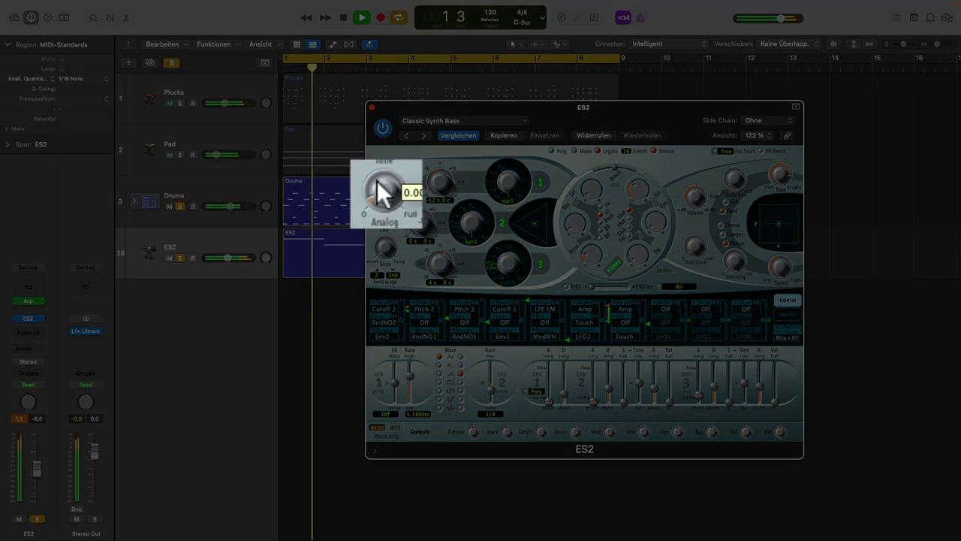
left_click_drag(362, 160, 379, 195)
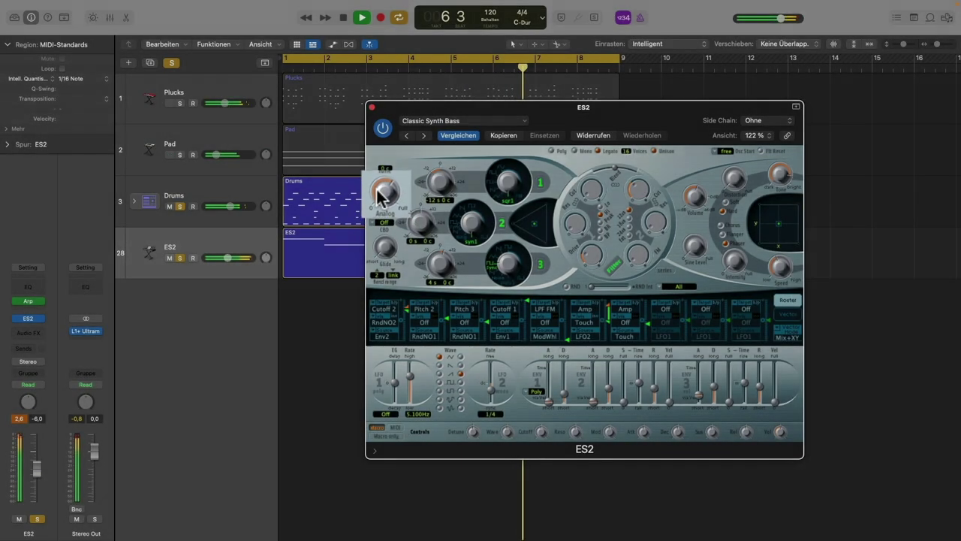
key("space")
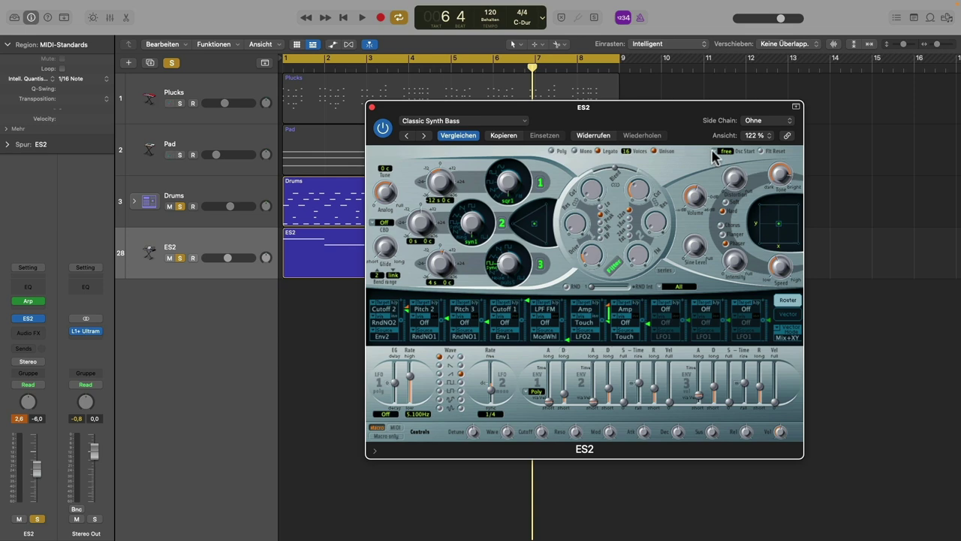
Step: Set the oscillator start mode (Osc Start) to soft and audition the loop with it
left_click(719, 152)
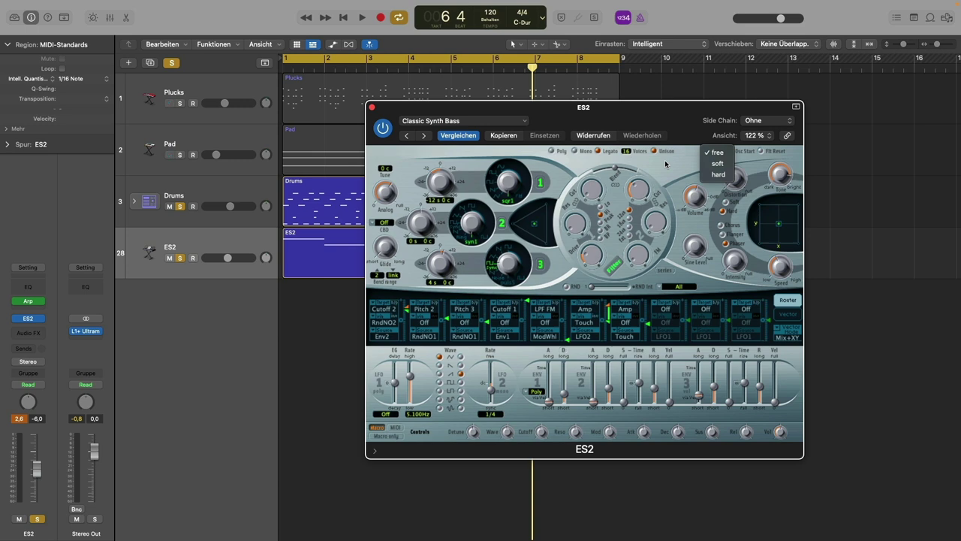
left_click(665, 163)
left_click(722, 154)
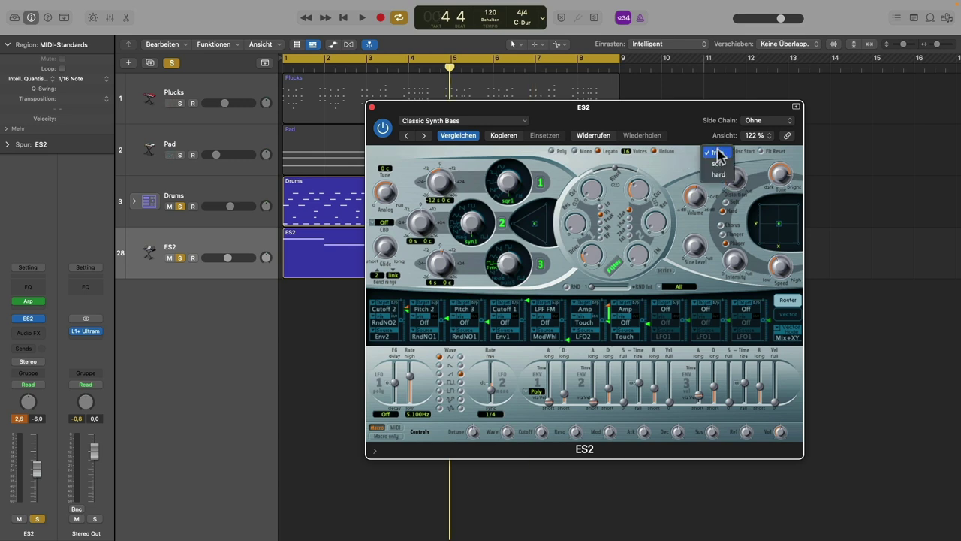
left_click(718, 165)
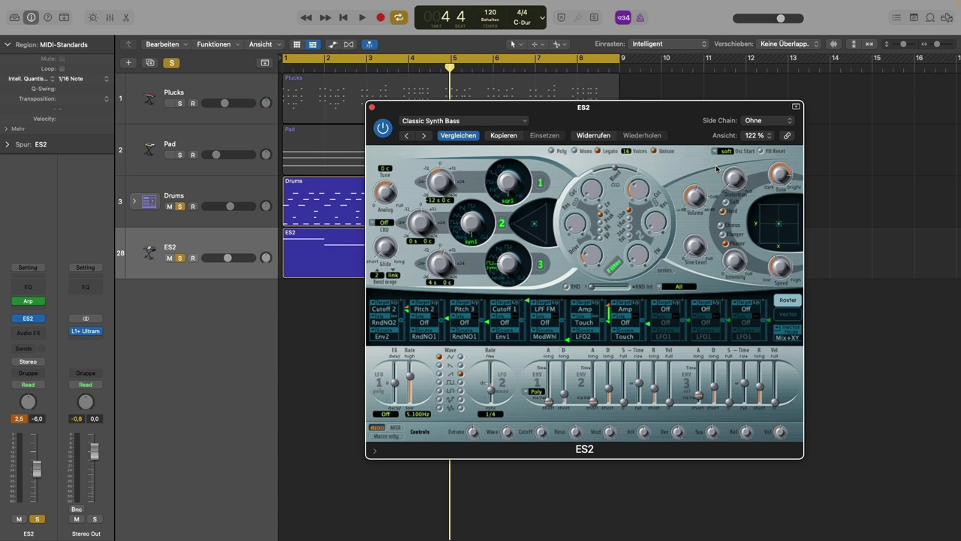
key("space")
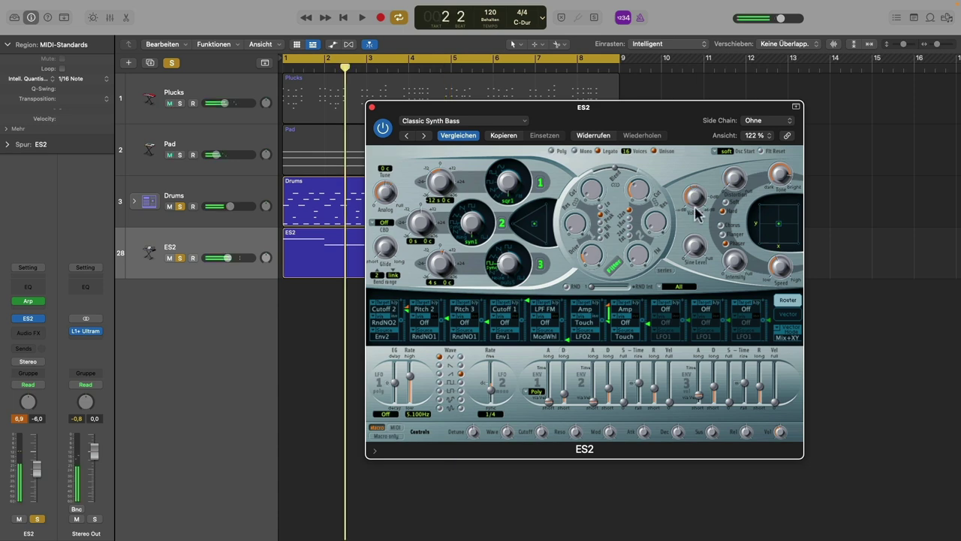
mouse_move(693, 200)
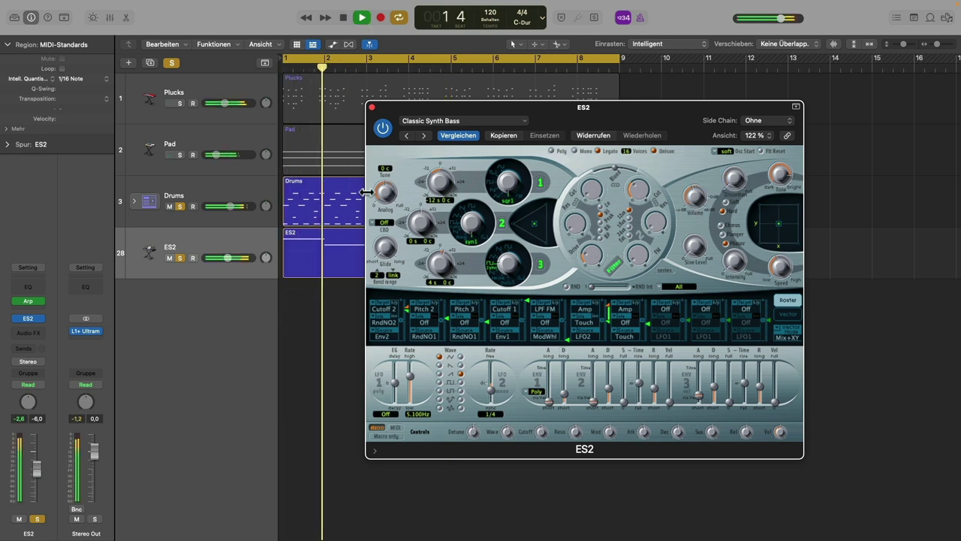
mouse_move(381, 194)
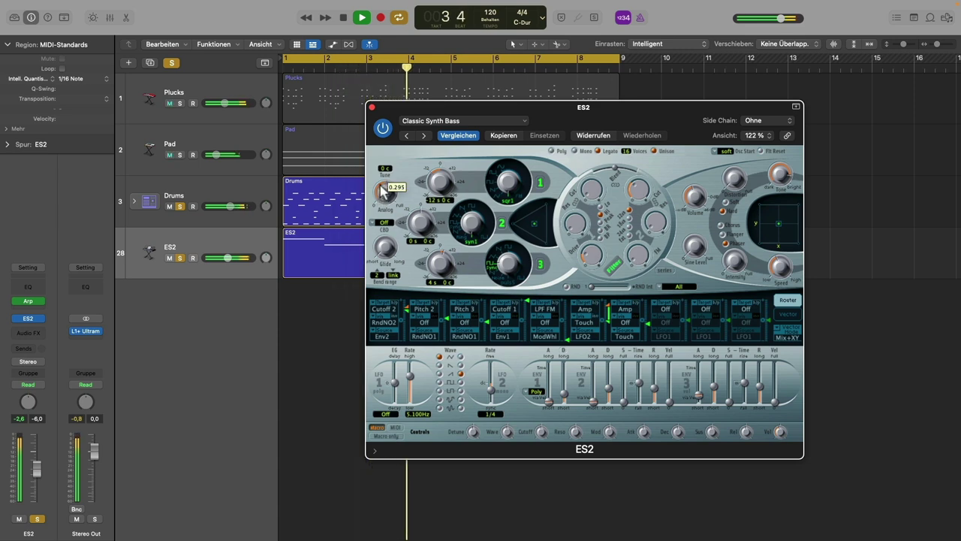
key("space")
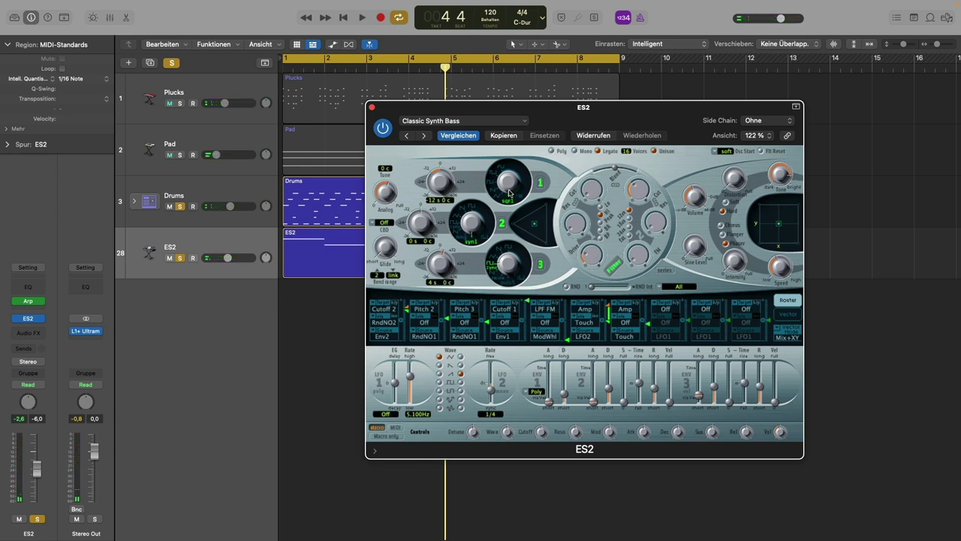
Step: Try the hard oscillator start mode during playback and switch it back to soft
left_click(724, 151)
left_click(719, 163)
key("space")
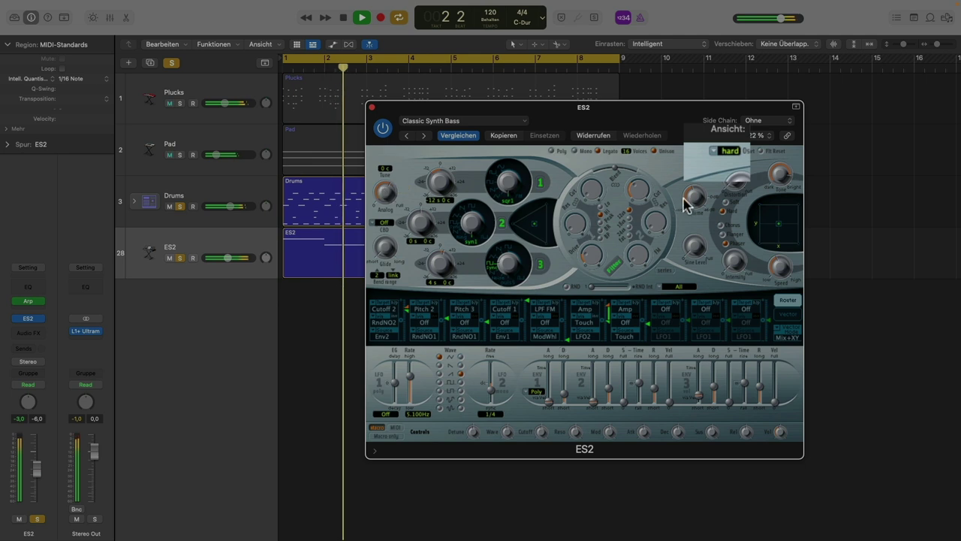
left_click(729, 150)
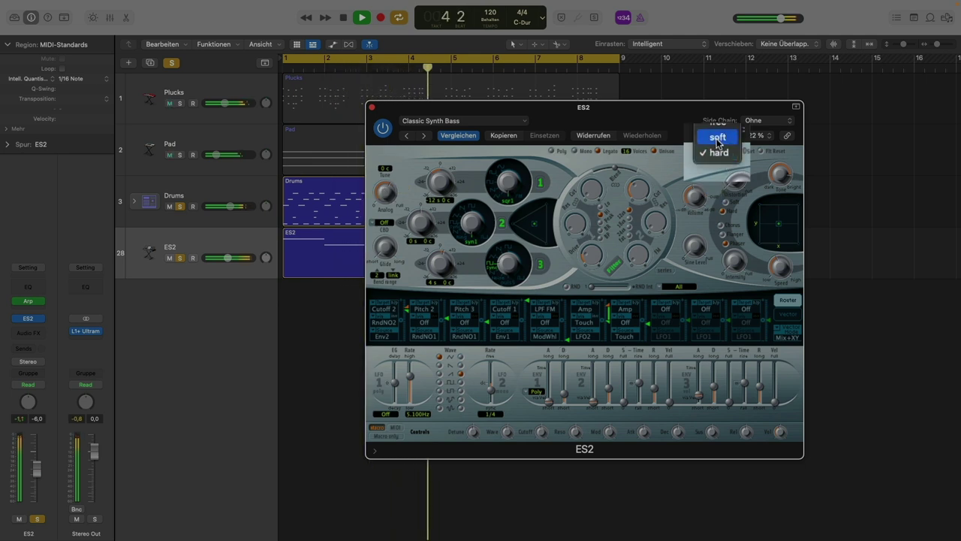
left_click(717, 138)
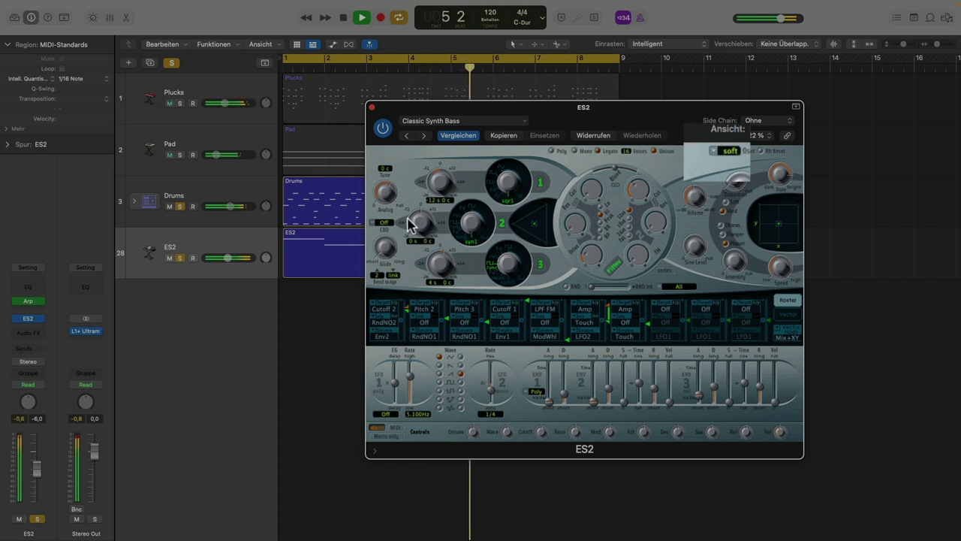
mouse_move(385, 197)
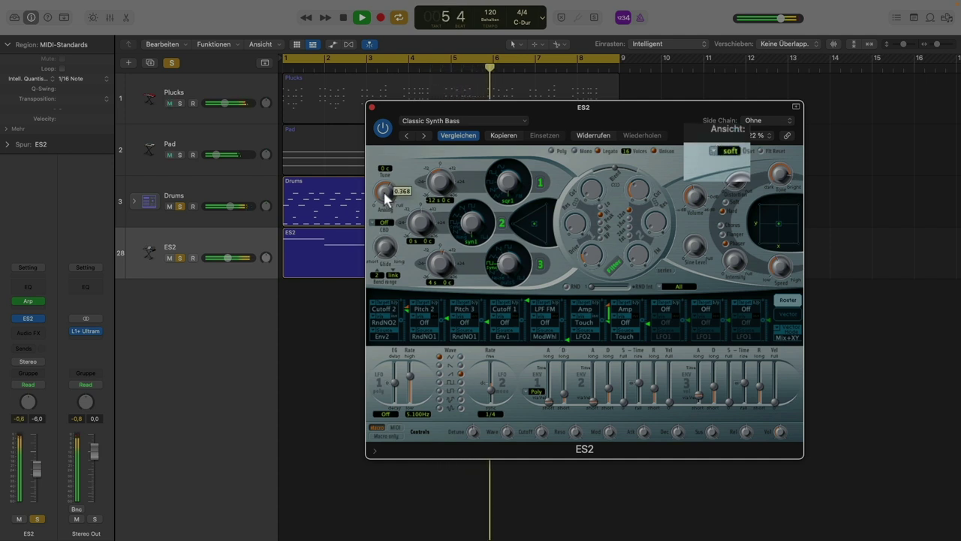
Step: Set the oscillator start mode to free and raise Voices to 26 while the loop plays
left_click(720, 153)
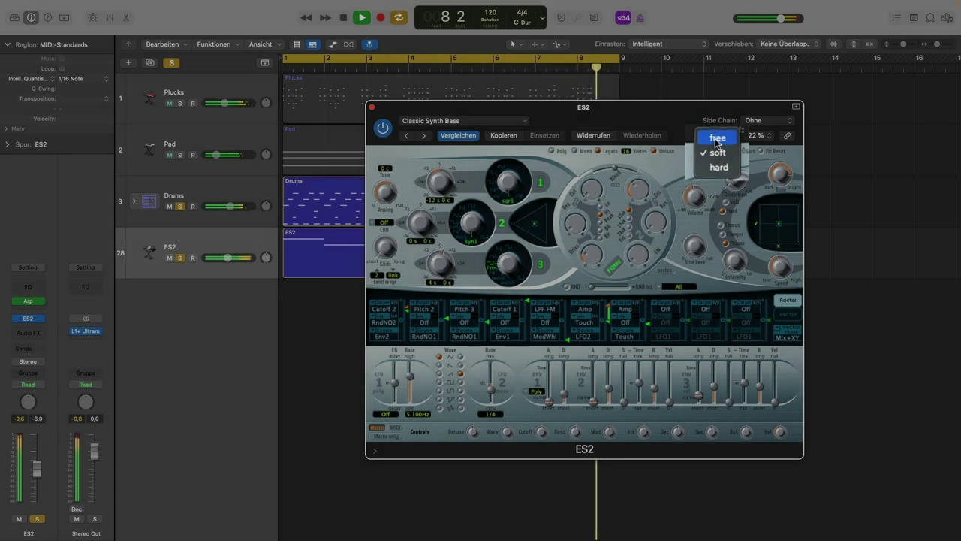
left_click(717, 140)
mouse_move(384, 189)
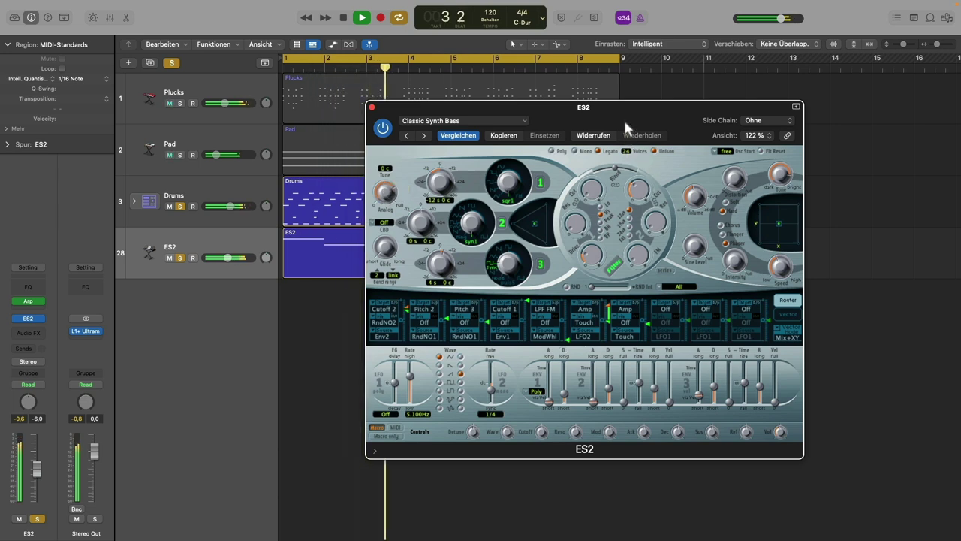
Step: Set the oscillator start mode back to soft and stop playback
left_click(725, 151)
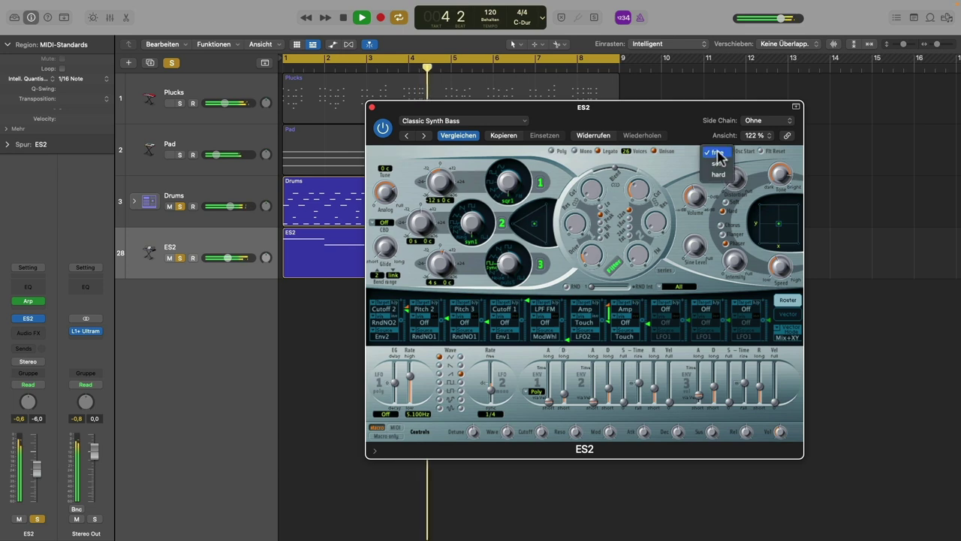
left_click(719, 162)
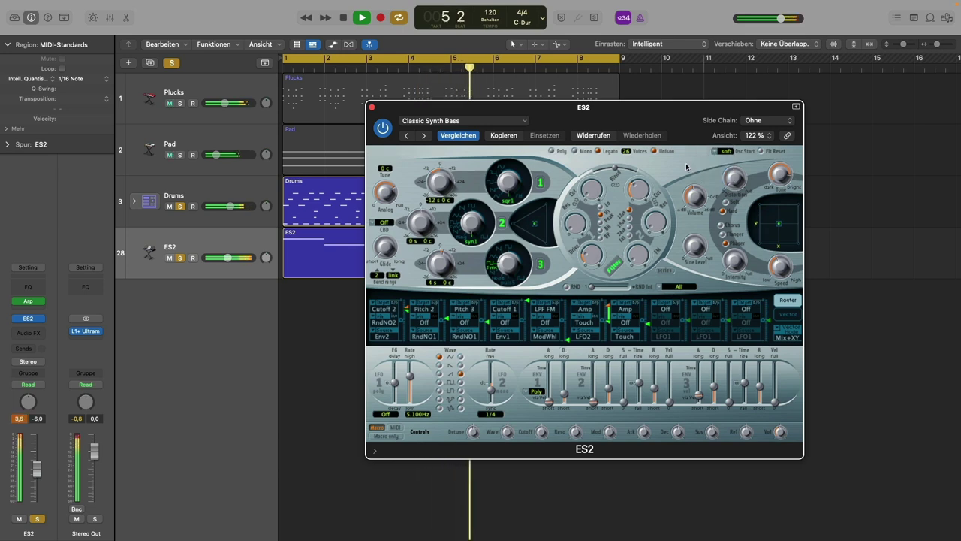
key("space")
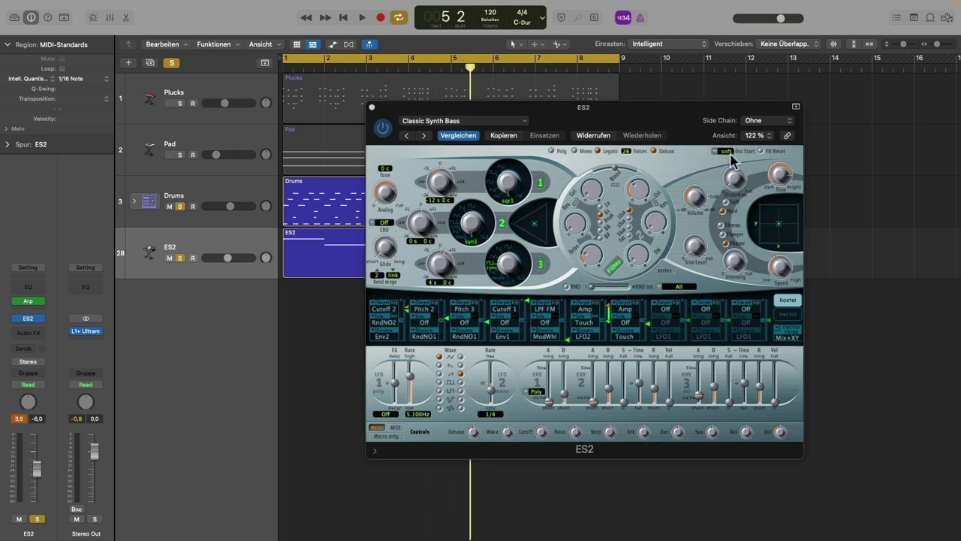
Step: Take the Drums and ES2 tracks out of solo and play the full arrangement
left_click(179, 207)
left_click(179, 258)
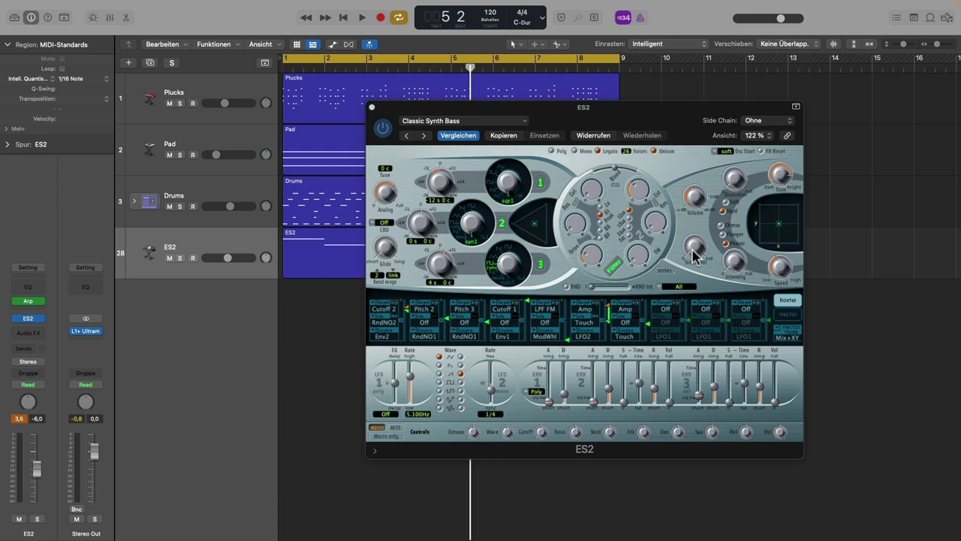
key("space")
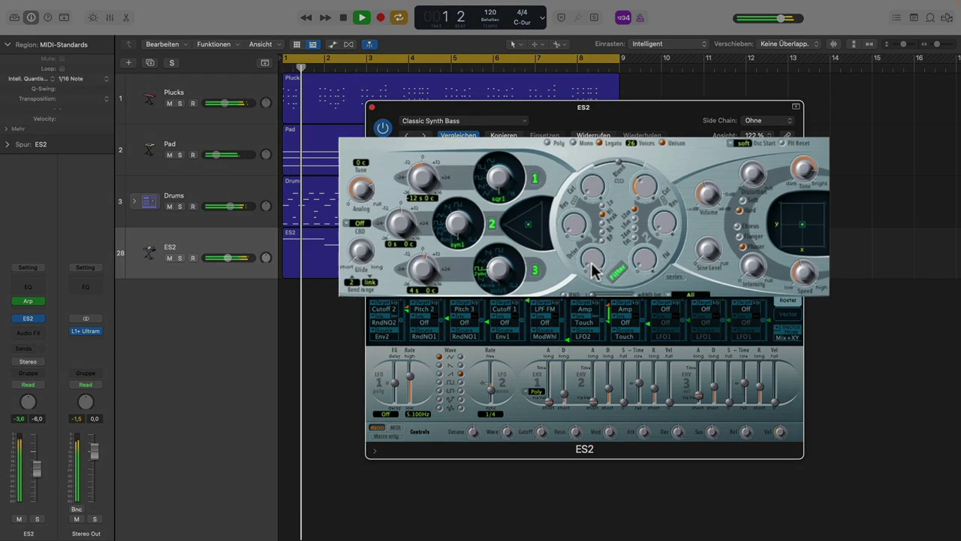
Step: Raise the filter's FM amount and set the Sine Level to about 0.116 during playback
mouse_move(588, 257)
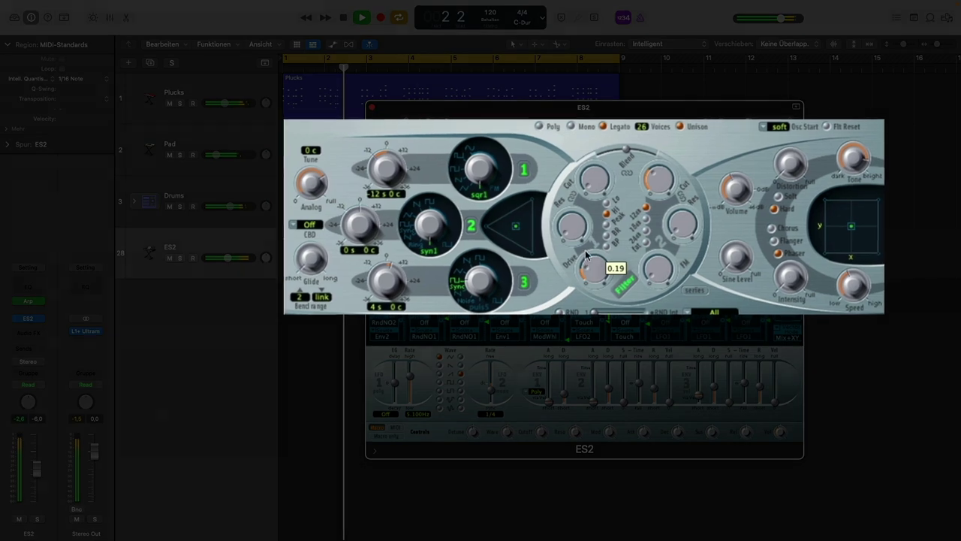
mouse_move(651, 263)
left_click_drag(651, 248, 633, 233)
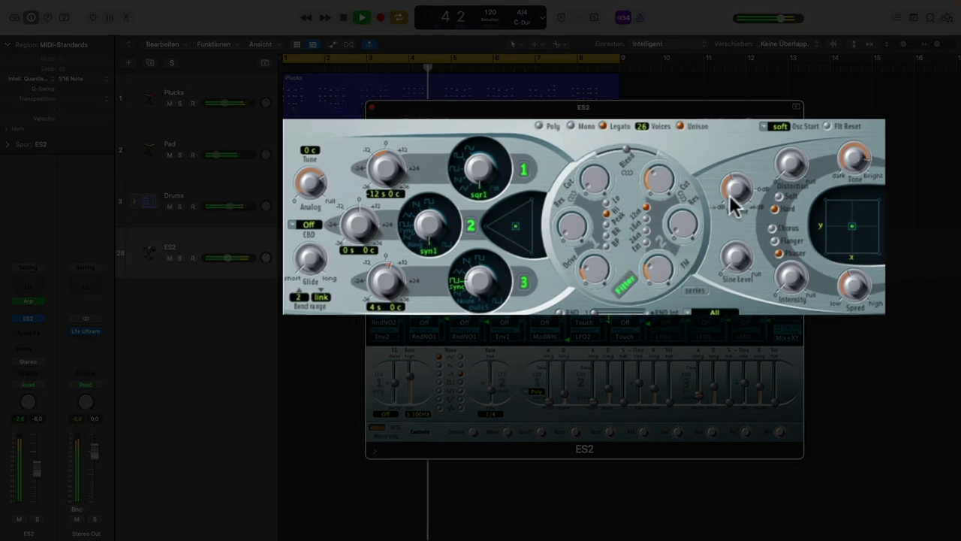
mouse_move(732, 263)
left_mouse_down()
mouse_move(718, 207)
mouse_move(730, 249)
left_mouse_up()
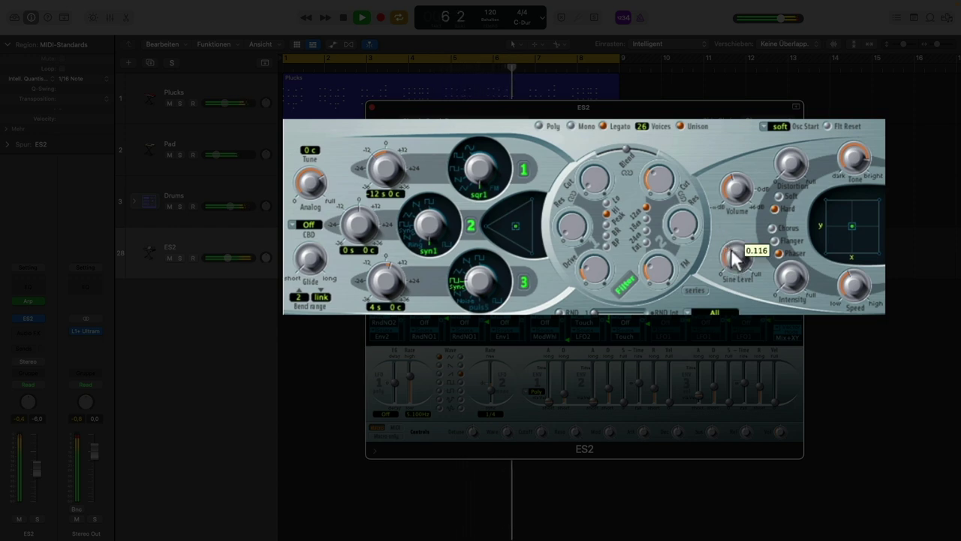